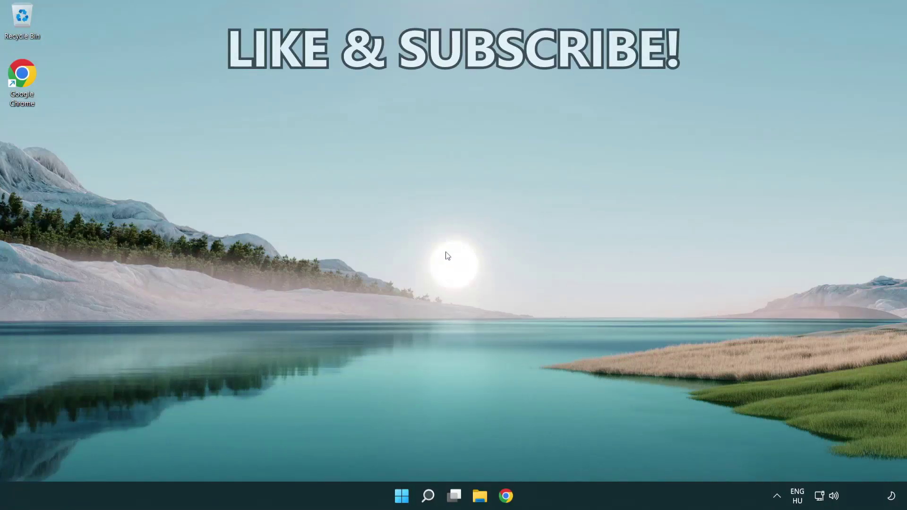
- Search for cmd and run Command Prompt as administrator
{"action": "left_click", "coordinate": [428, 499]}
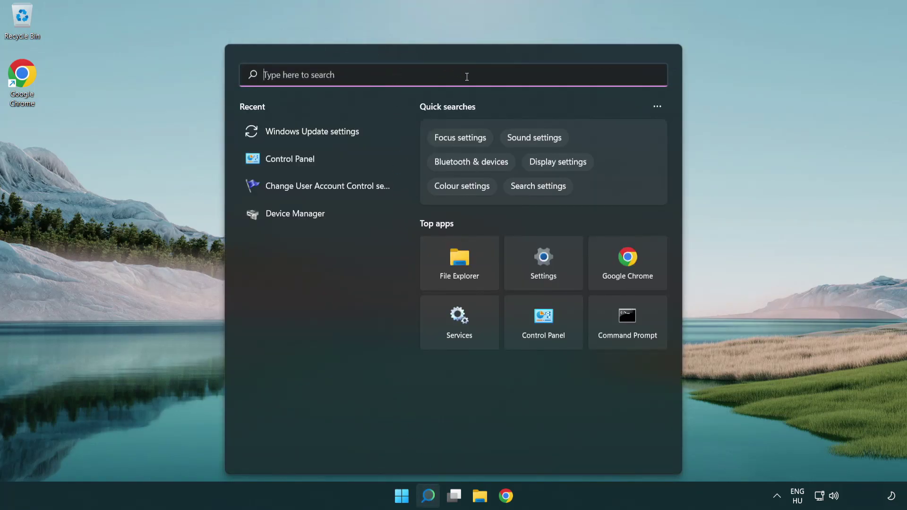
{"action": "type", "text": "cmd"}
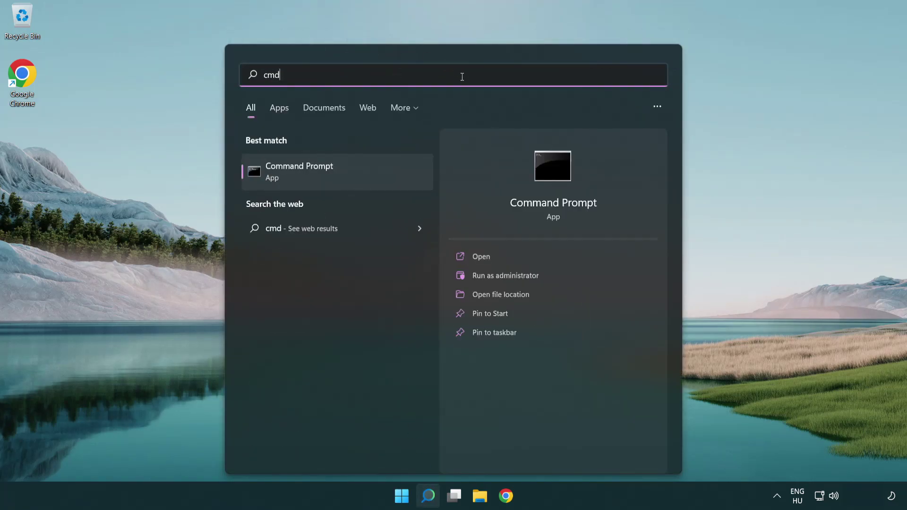
{"action": "right_click", "coordinate": [370, 169]}
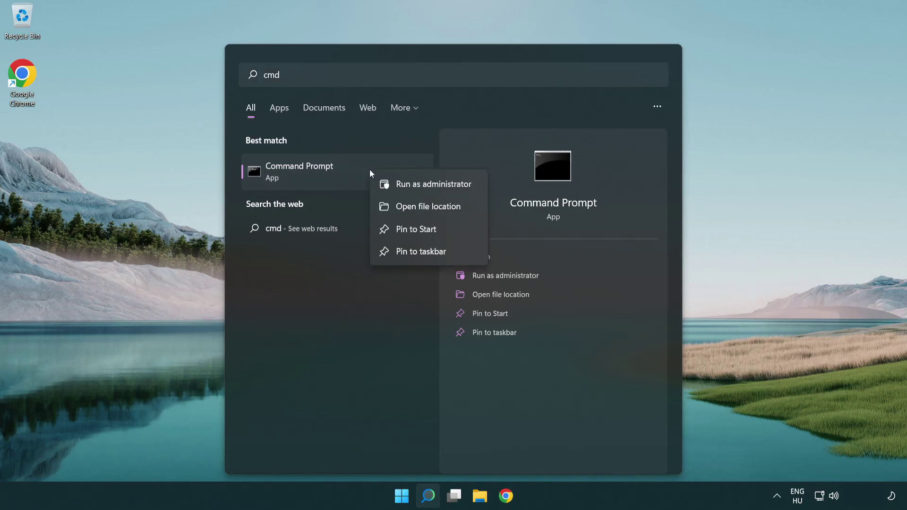
{"action": "left_click", "coordinate": [440, 187]}
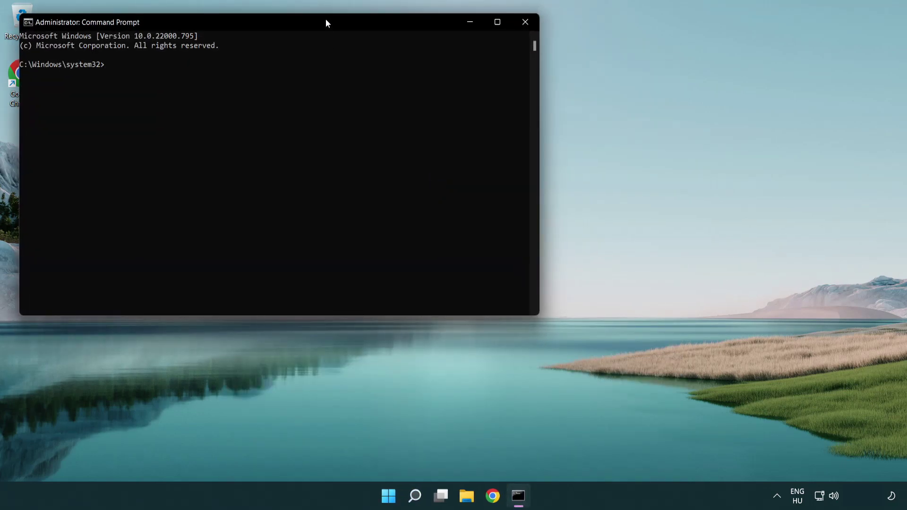
- Run ipconfig /flushdns and netsh winsock reset, then exit Command Prompt
{"action": "left_click_drag", "start_coordinate": [326, 21], "coordinate": [491, 102]}
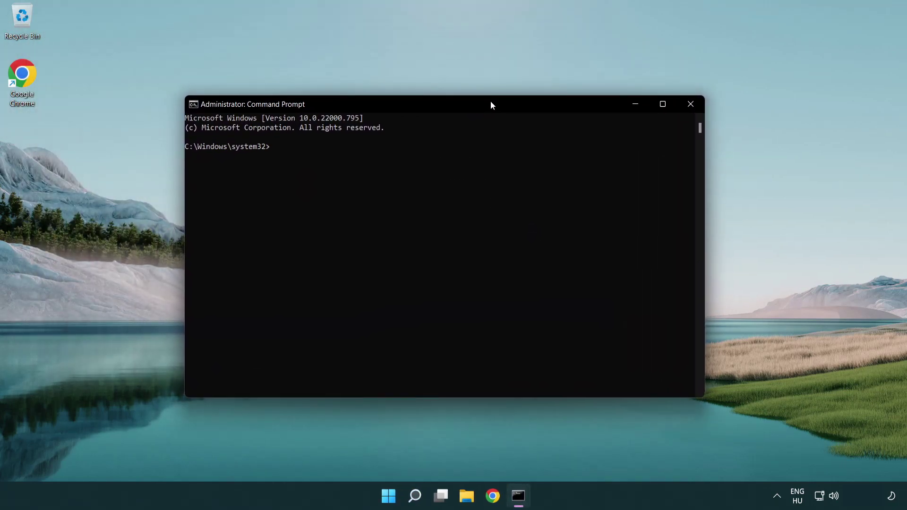
{"action": "type", "text": "i"}
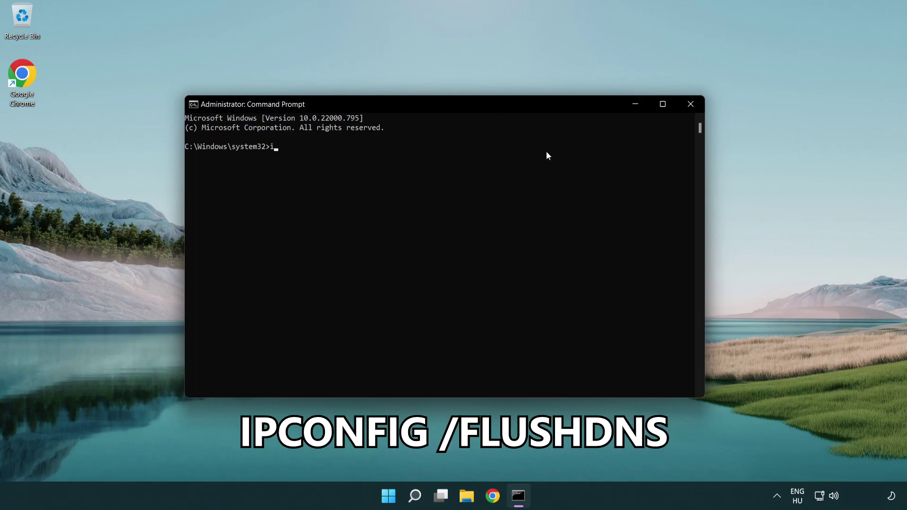
{"action": "type", "text": "pconfig /flushdns"}
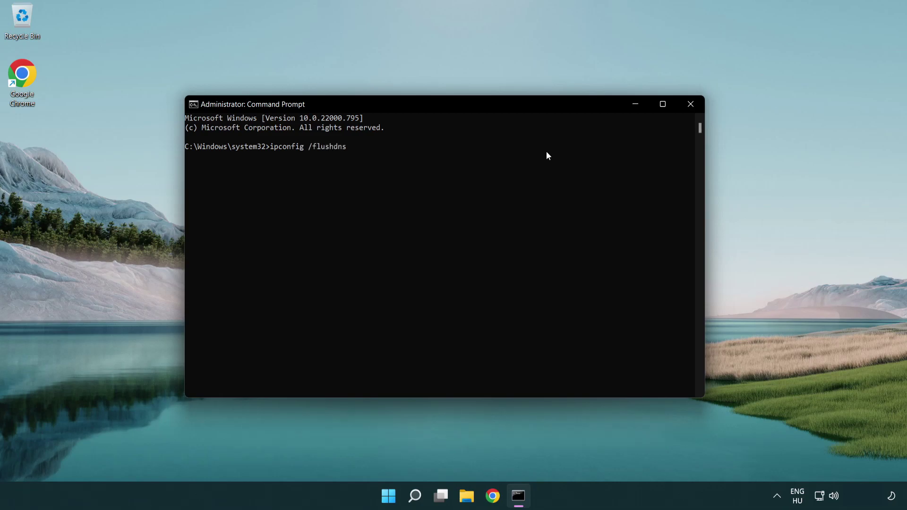
{"action": "key", "text": "Return"}
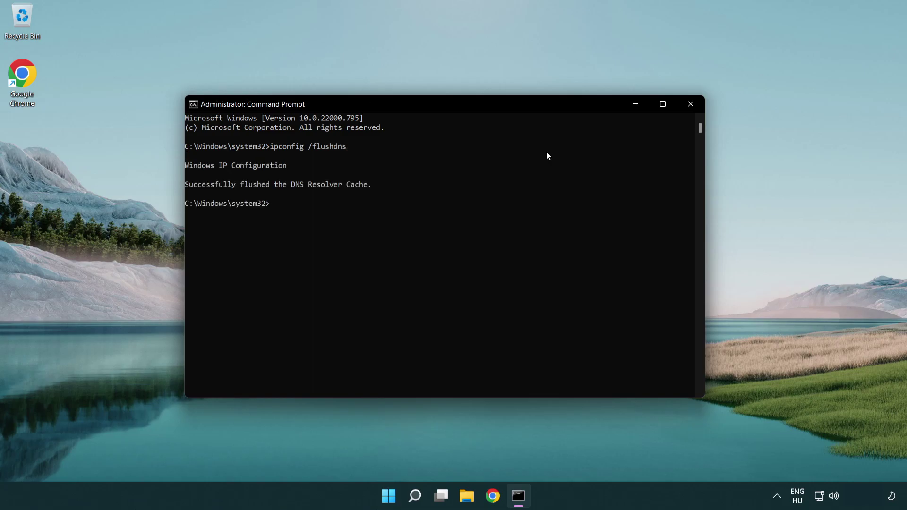
{"action": "type", "text": "ne"}
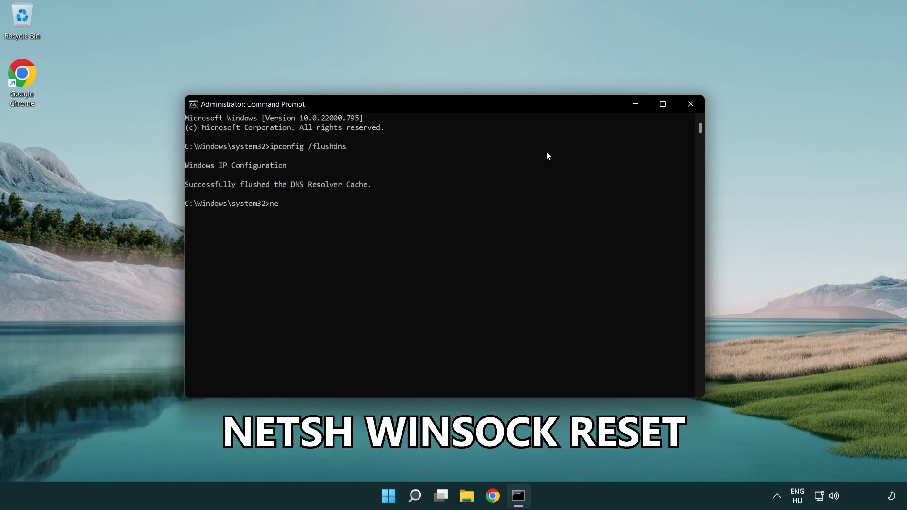
{"action": "type", "text": "tsh winsock reset"}
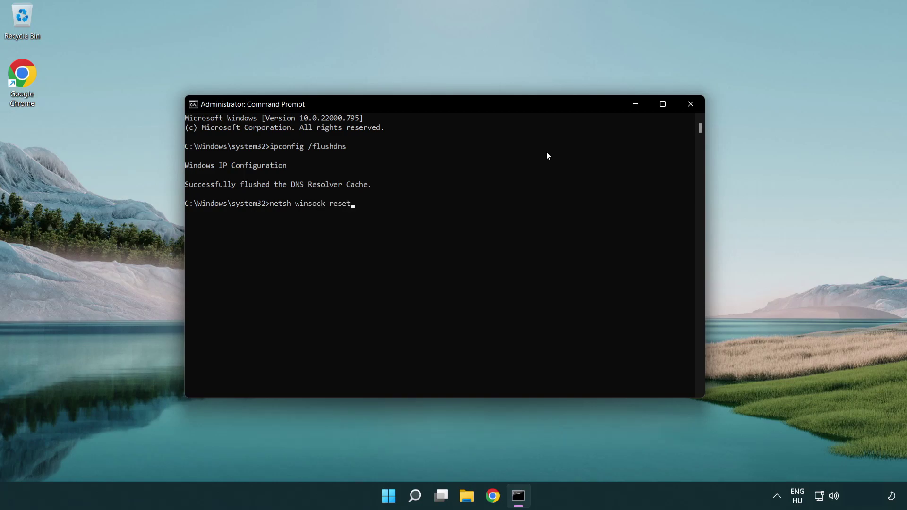
{"action": "key", "text": "Return"}
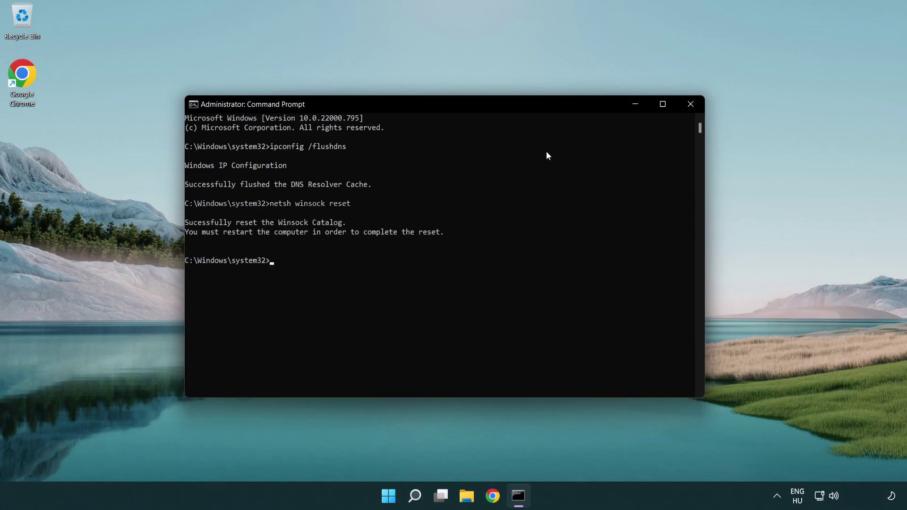
{"action": "type", "text": "exit"}
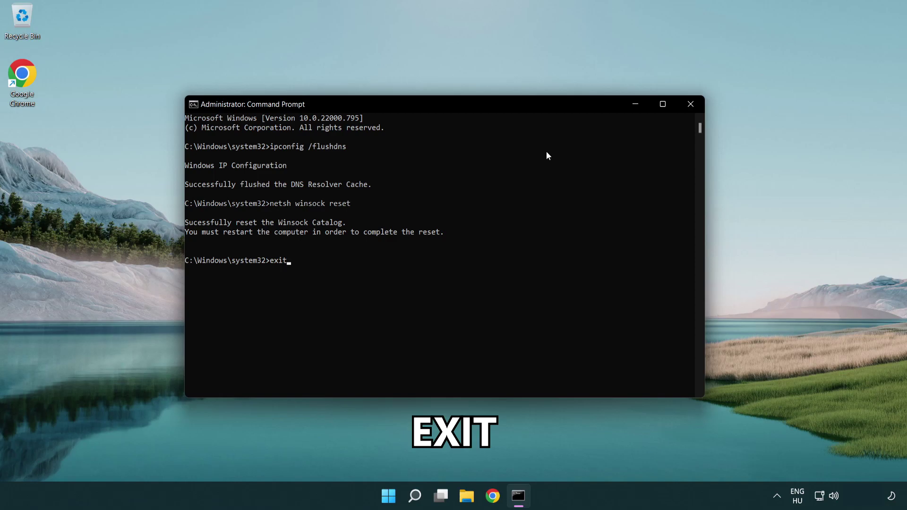
{"action": "key", "text": "Return"}
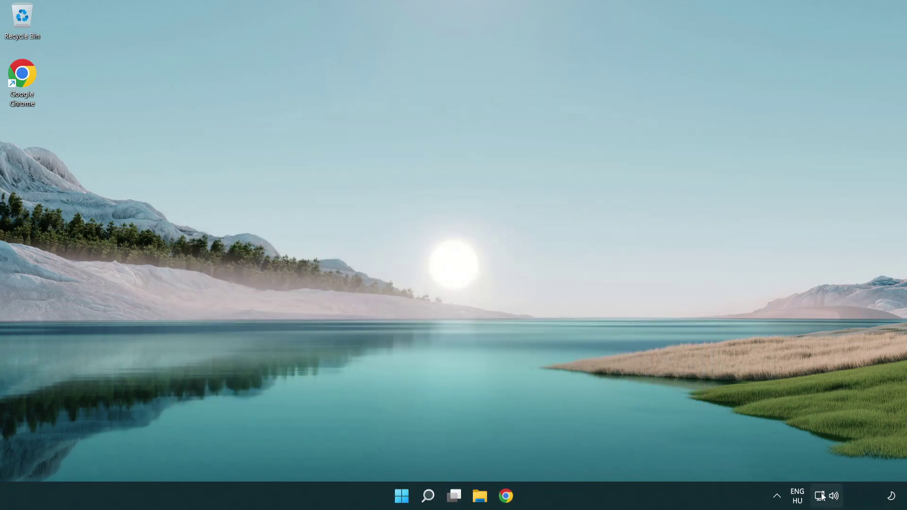
- Go from the network tray icon's settings to Advanced network settings and open the adapter list
{"action": "right_click", "coordinate": [823, 500]}
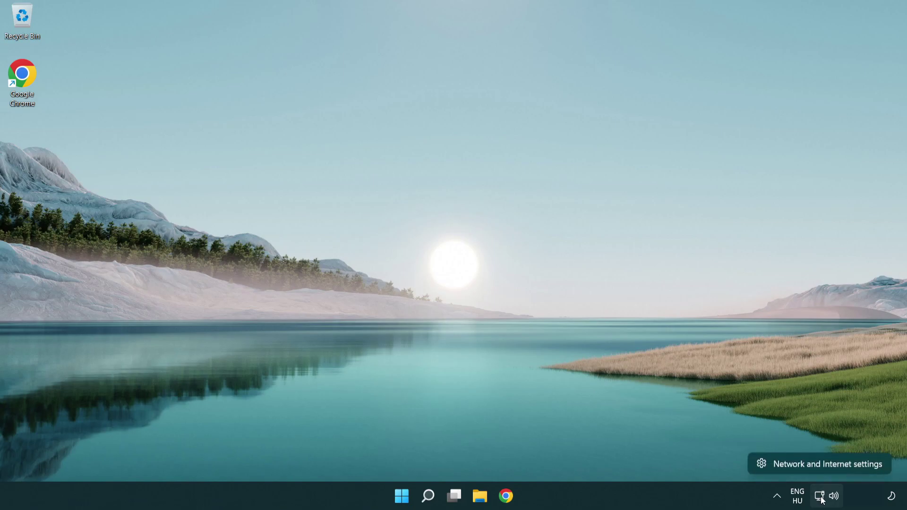
{"action": "left_click", "coordinate": [823, 467]}
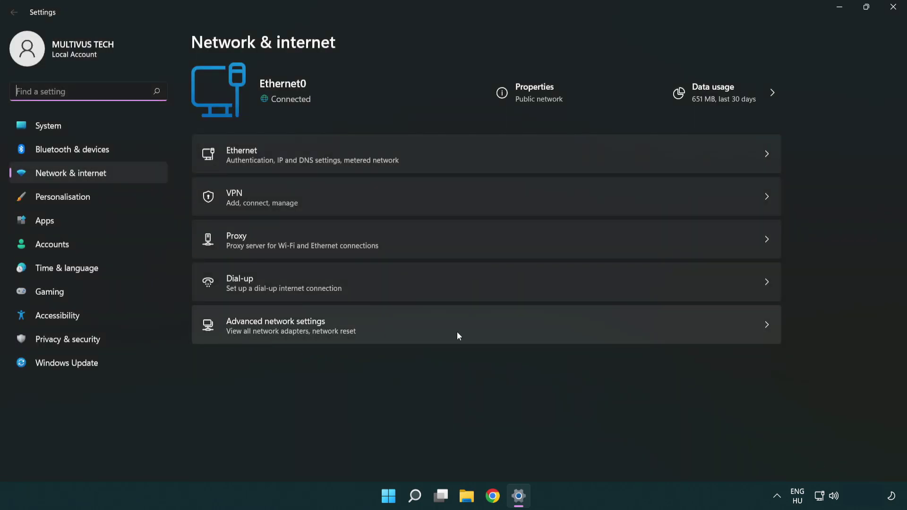
{"action": "left_click", "coordinate": [489, 336]}
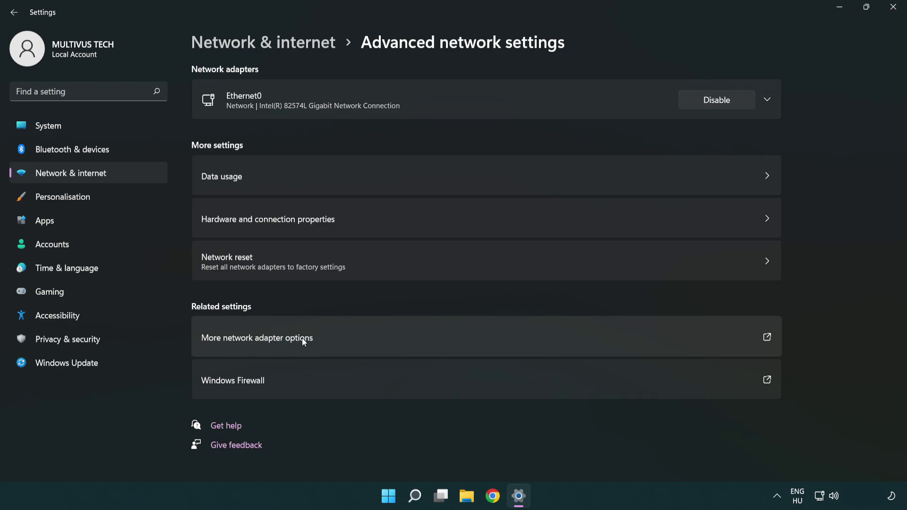
{"action": "left_click", "coordinate": [279, 341]}
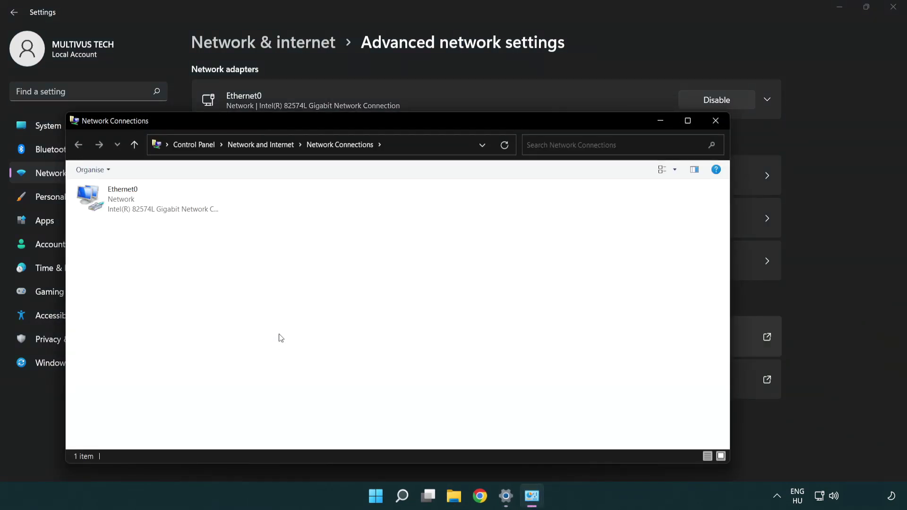
- Open Ethernet0's Properties and select Internet Protocol Version 4 (TCP/IPv4)
{"action": "left_click_drag", "start_coordinate": [331, 129], "coordinate": [395, 72]}
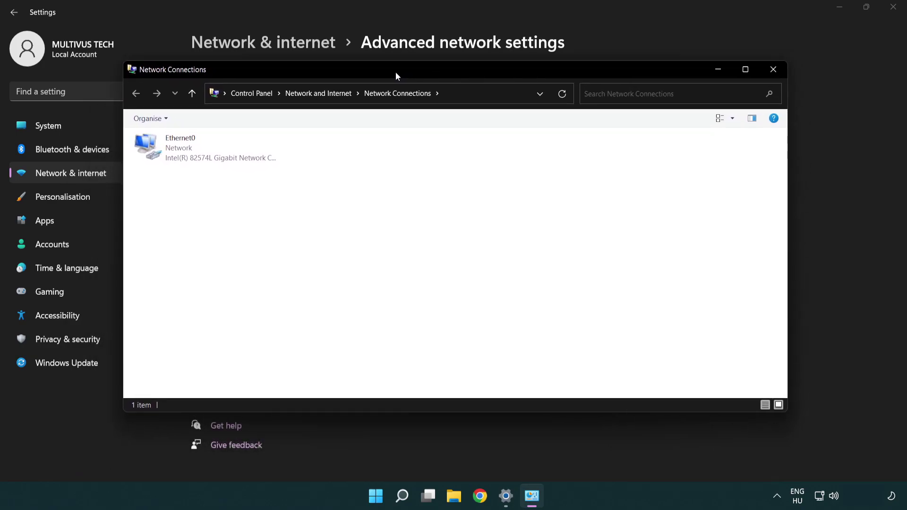
{"action": "left_click", "coordinate": [185, 147]}
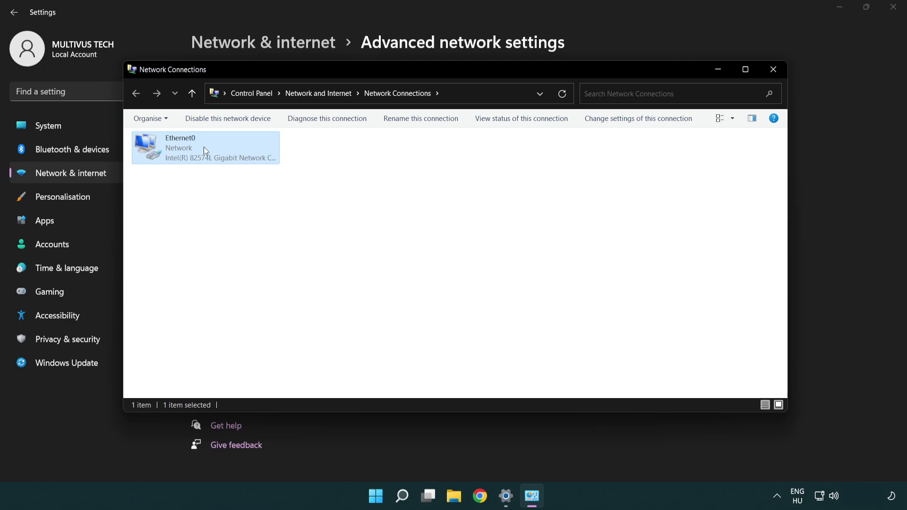
{"action": "right_click", "coordinate": [203, 149]}
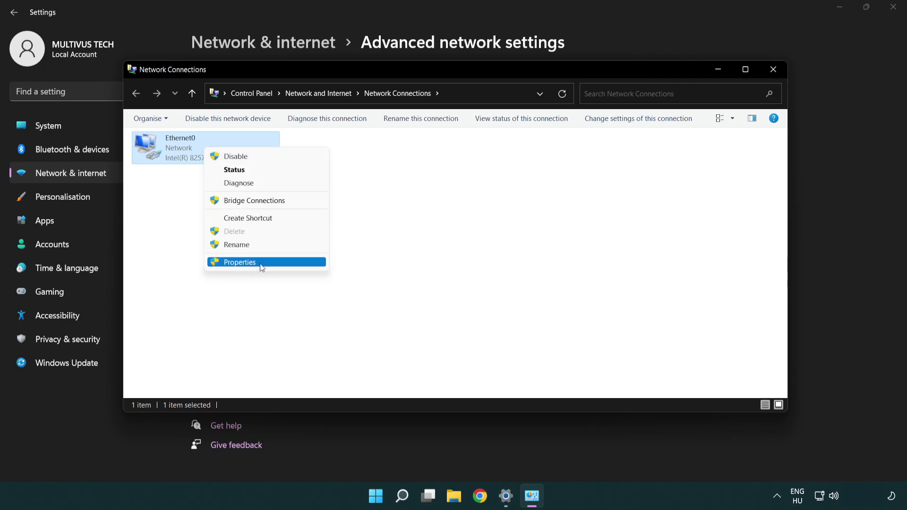
{"action": "left_click", "coordinate": [273, 261]}
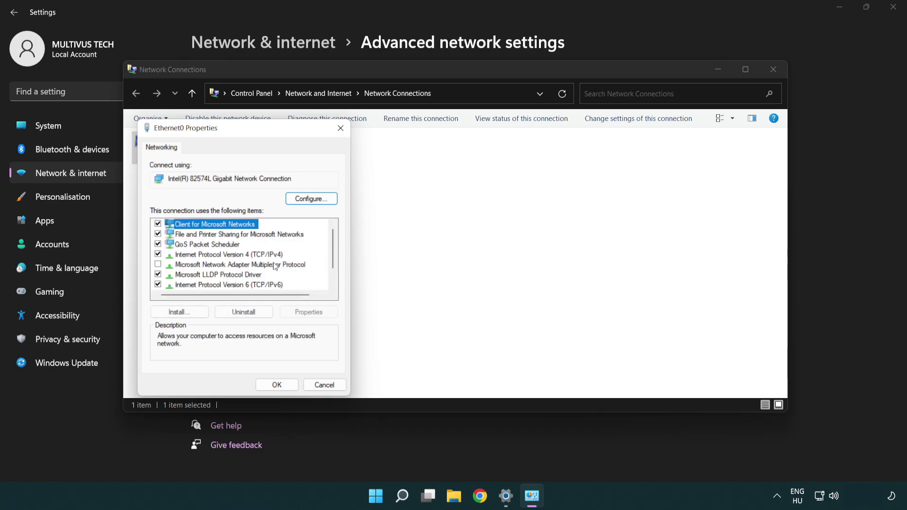
{"action": "left_click_drag", "start_coordinate": [235, 134], "coordinate": [440, 120]}
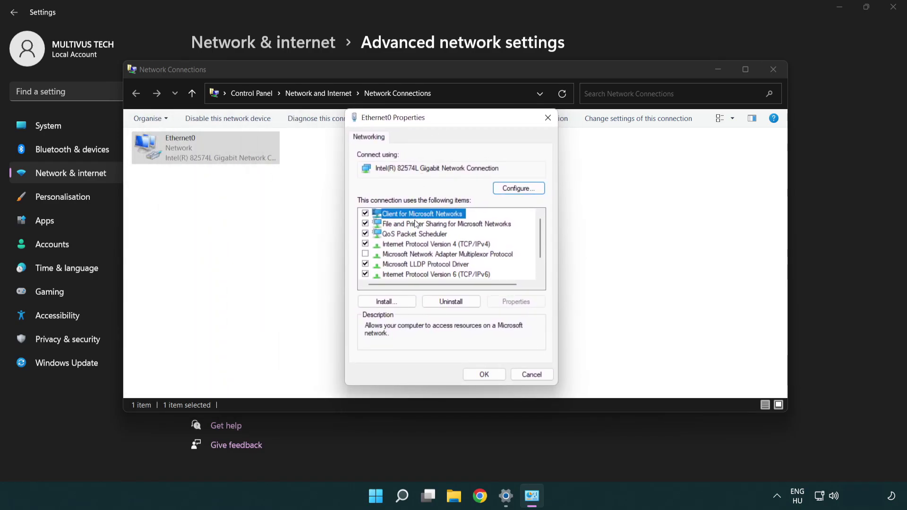
{"action": "left_click", "coordinate": [414, 244]}
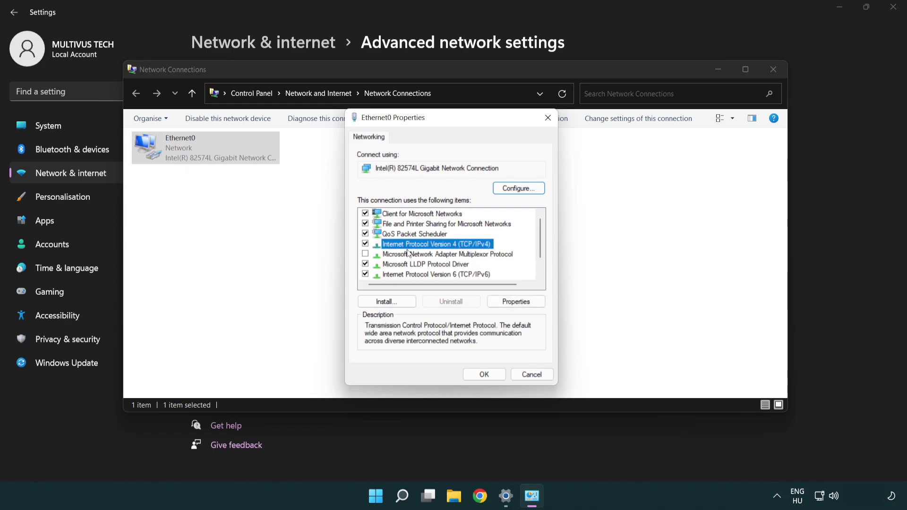
- Set IPv4 DNS servers manually to 8.8.8.8 preferred and 8.8.4.4 alternate, and save
{"action": "left_click", "coordinate": [517, 302]}
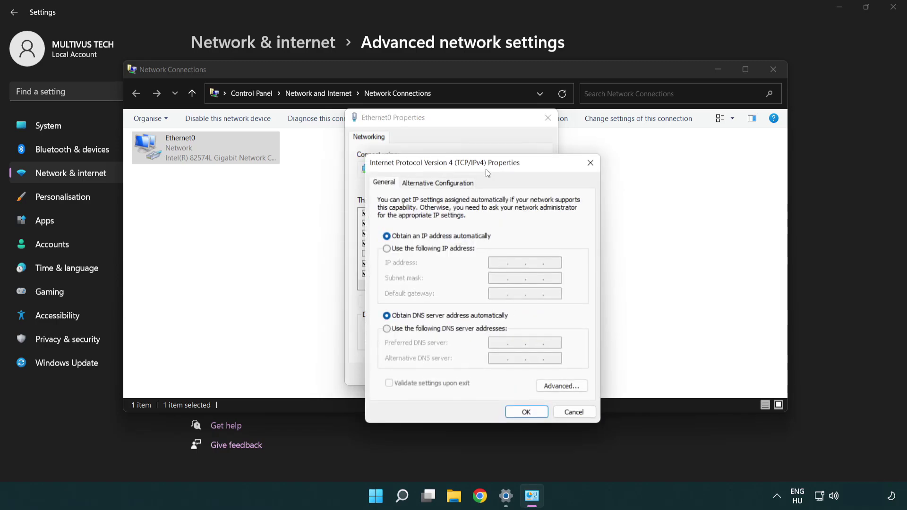
{"action": "left_click_drag", "start_coordinate": [488, 173], "coordinate": [456, 129]}
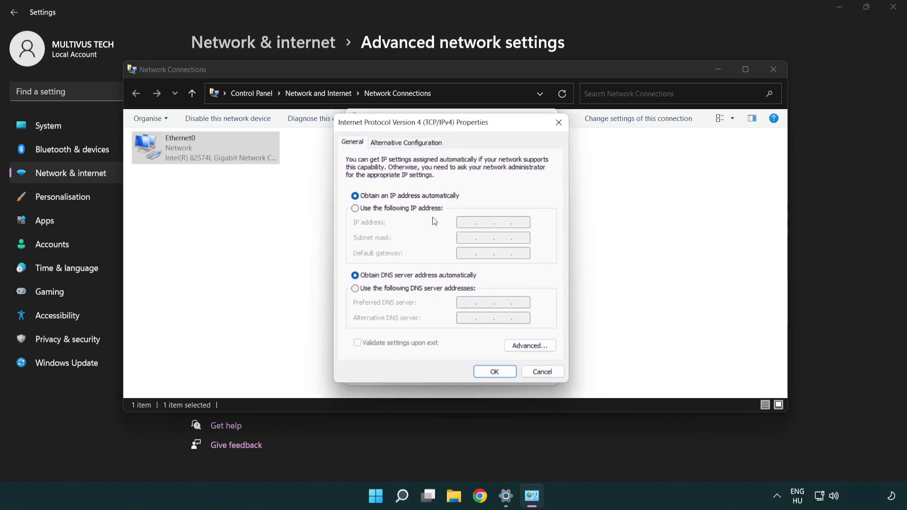
{"action": "left_click", "coordinate": [371, 293]}
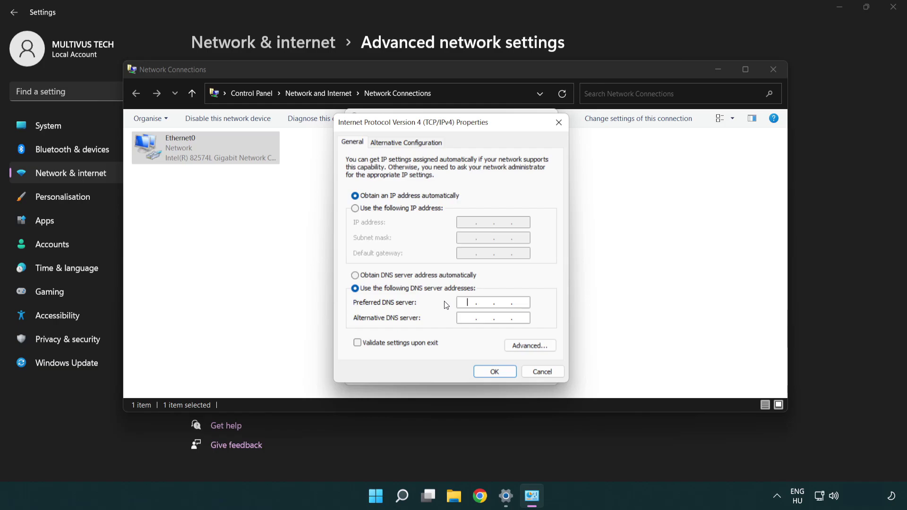
{"action": "type", "text": "8.8.8.8"}
{"action": "left_click", "coordinate": [465, 317]}
{"action": "type", "text": "8.8.4.4"}
{"action": "left_click", "coordinate": [495, 376]}
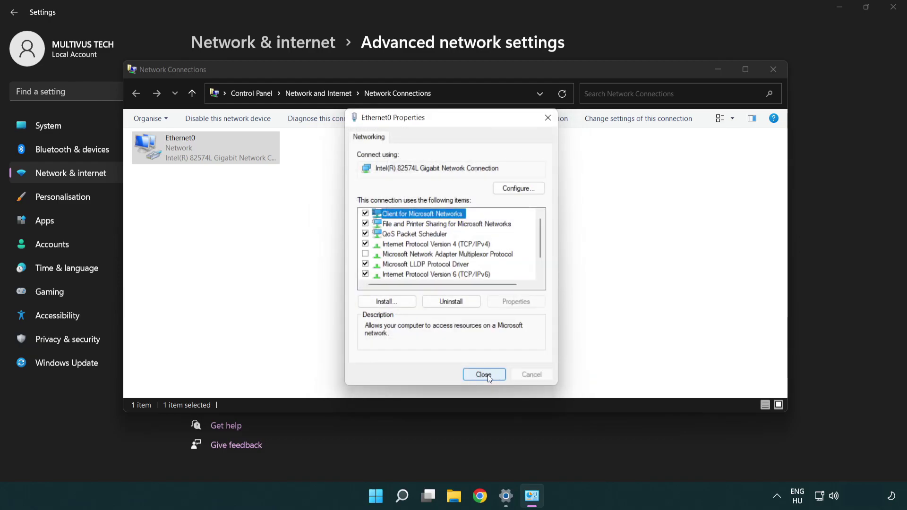
- Close Ethernet0 Properties, Network Connections and Settings
{"action": "left_click", "coordinate": [485, 374]}
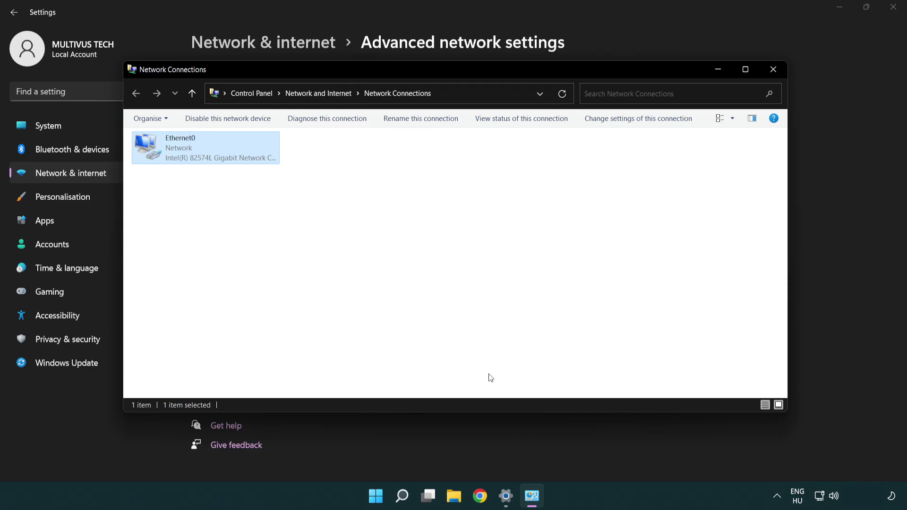
{"action": "left_click", "coordinate": [774, 71]}
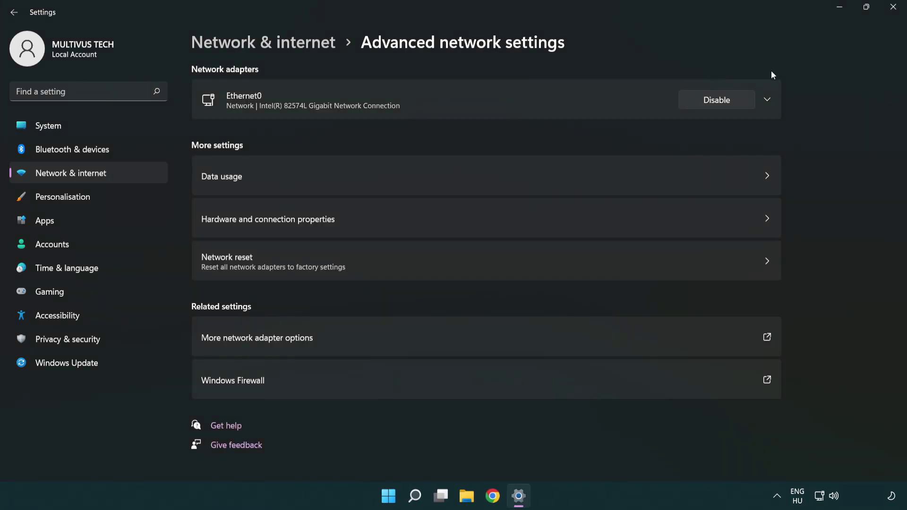
{"action": "left_click", "coordinate": [894, 8]}
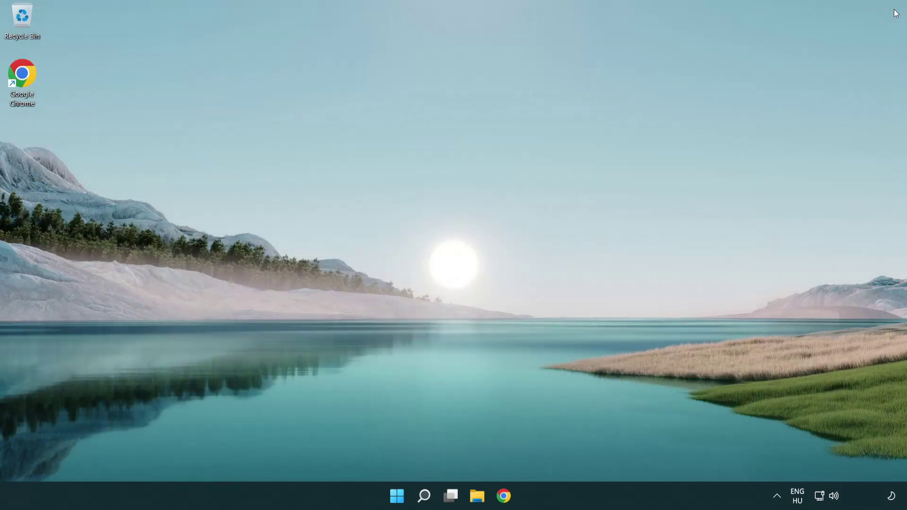
{"action": "left_click", "coordinate": [402, 496]}
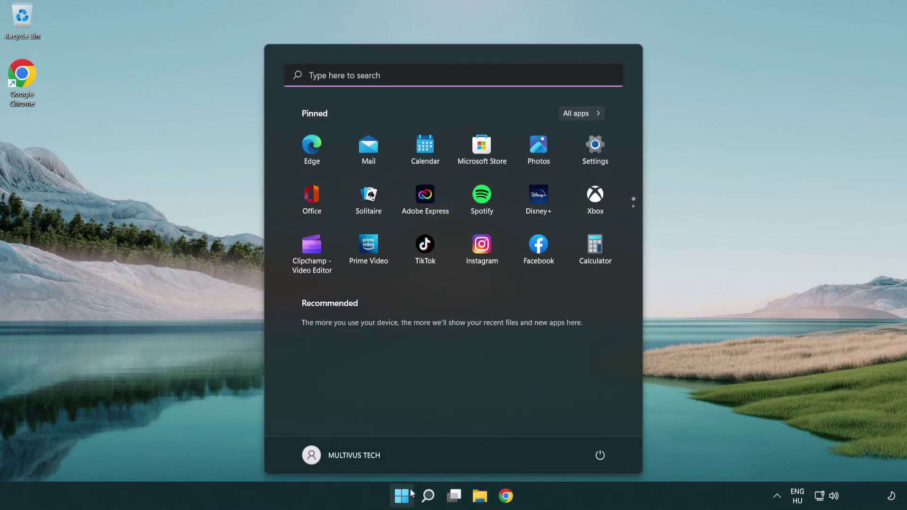
{"action": "left_click", "coordinate": [603, 458]}
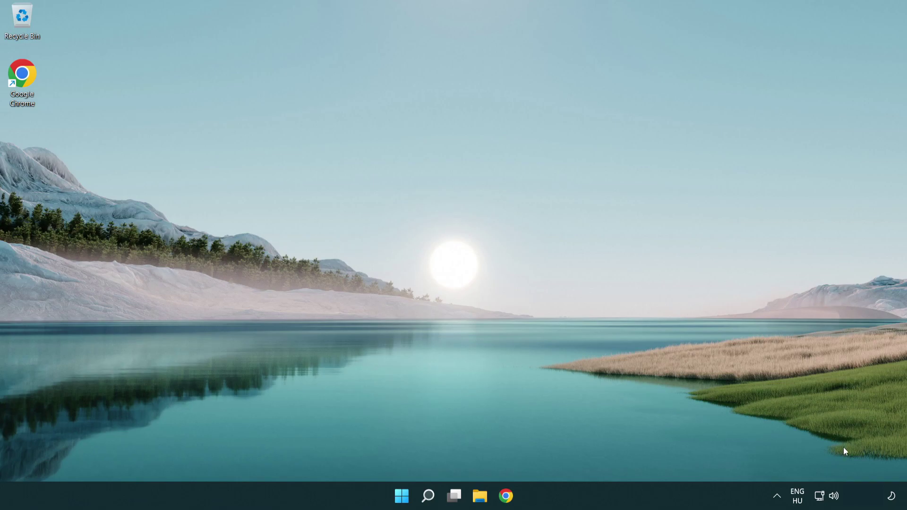
- Run Network reset from Advanced network settings, confirm it, dismiss the shutdown notice, close Settings
{"action": "right_click", "coordinate": [821, 497]}
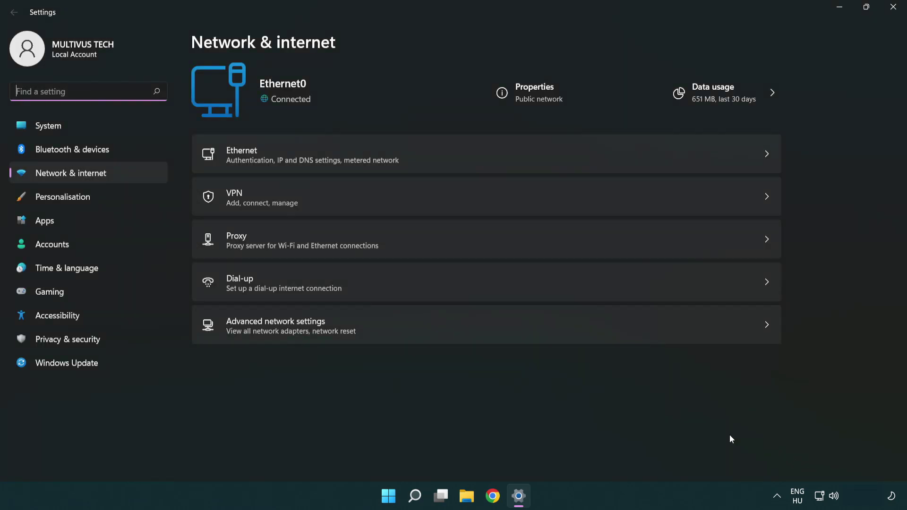
{"action": "left_click", "coordinate": [411, 327]}
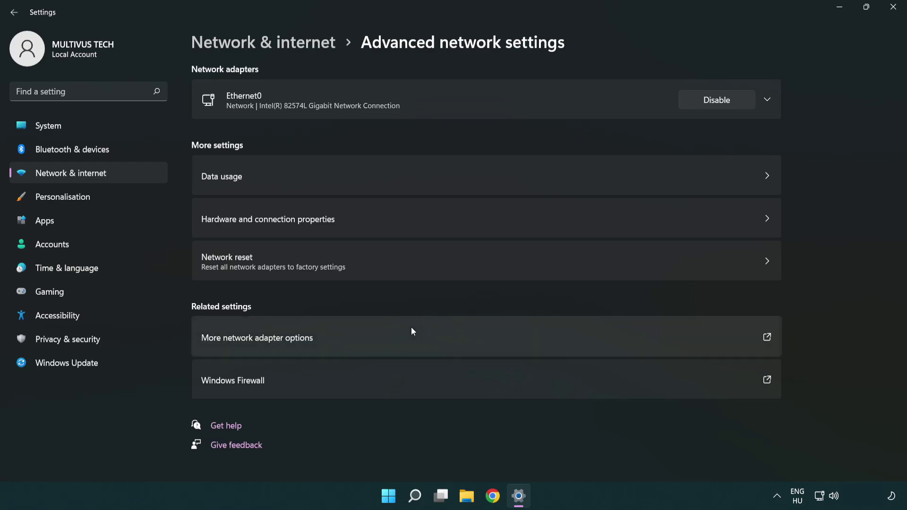
{"action": "left_click", "coordinate": [408, 269]}
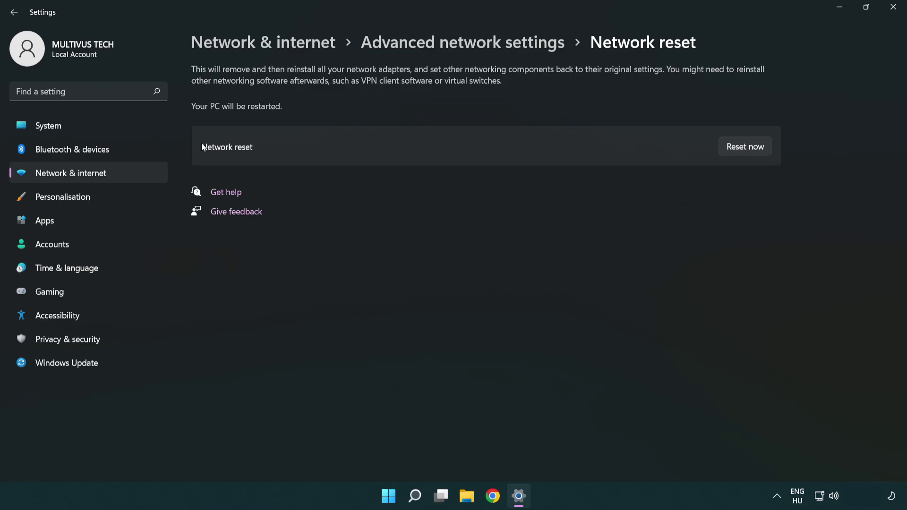
{"action": "left_click", "coordinate": [754, 149]}
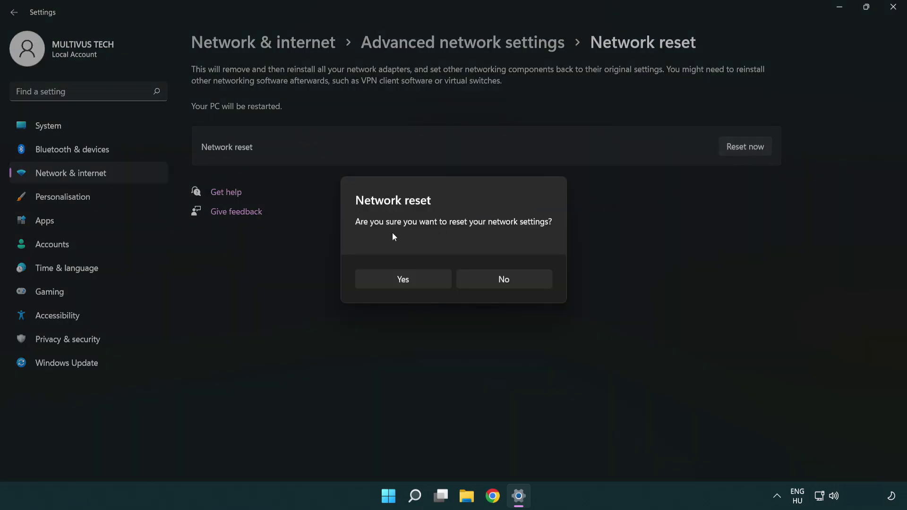
{"action": "left_click", "coordinate": [411, 287]}
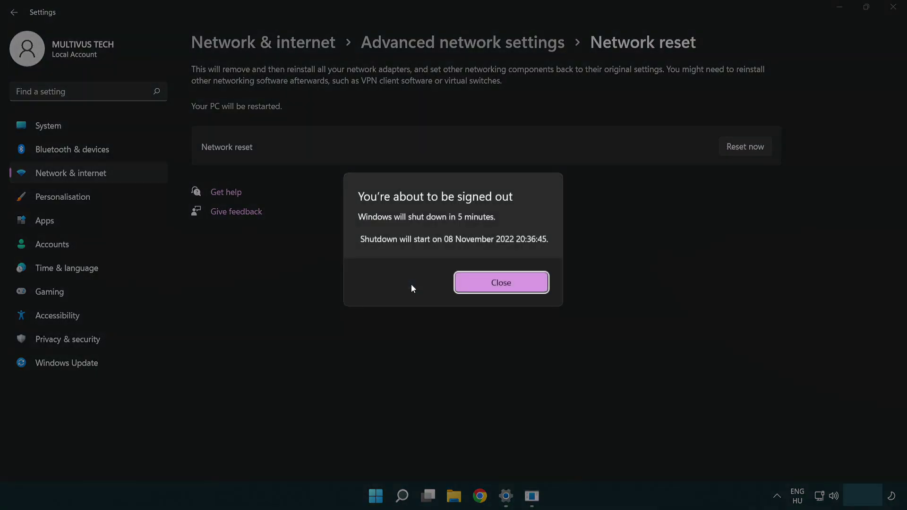
{"action": "left_click", "coordinate": [516, 284]}
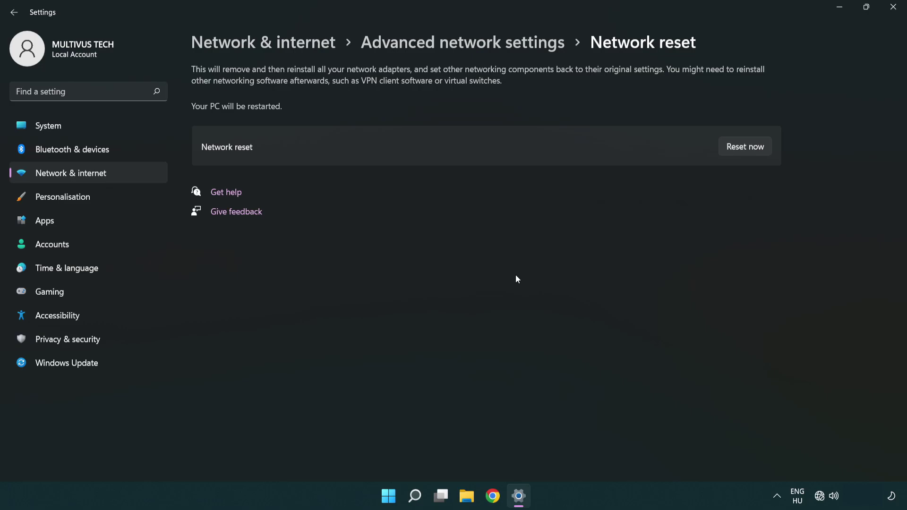
{"action": "left_click", "coordinate": [893, 6]}
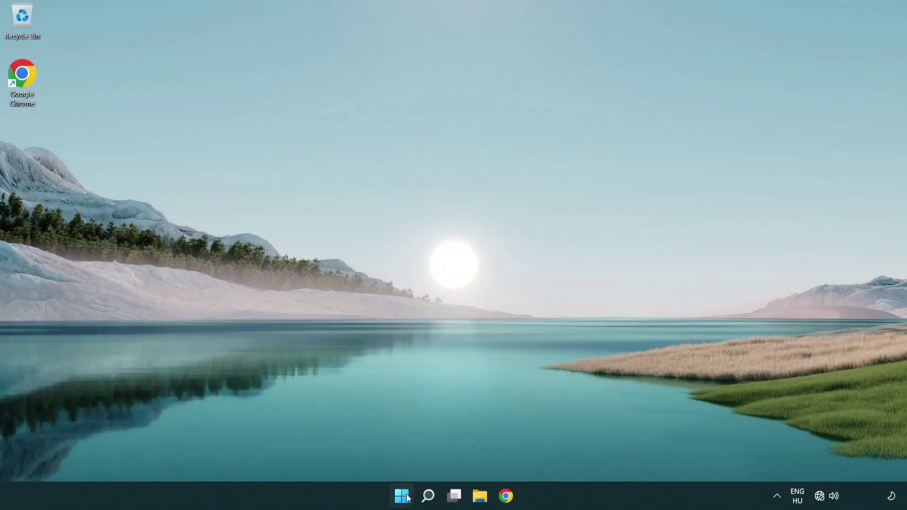
- Open the Start menu's power options showing Sleep, Shut down and Restart
{"action": "left_click", "coordinate": [402, 496]}
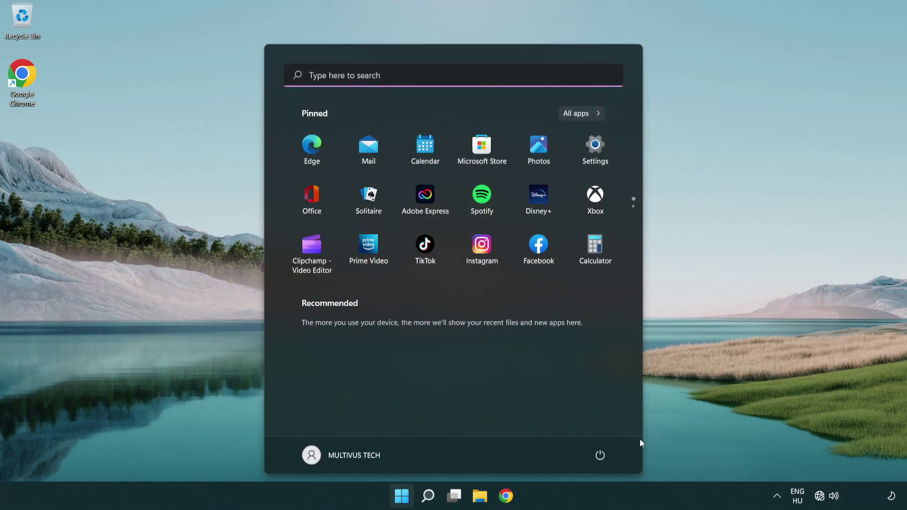
{"action": "left_click", "coordinate": [599, 455]}
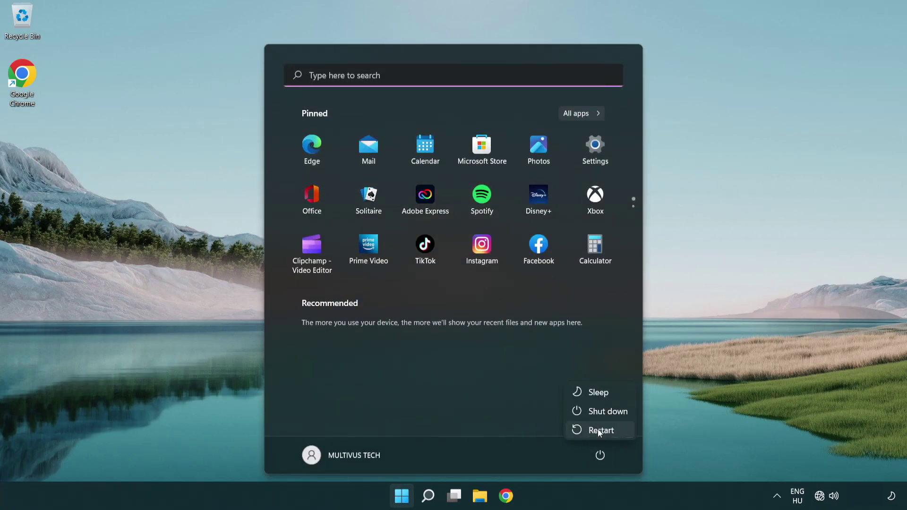